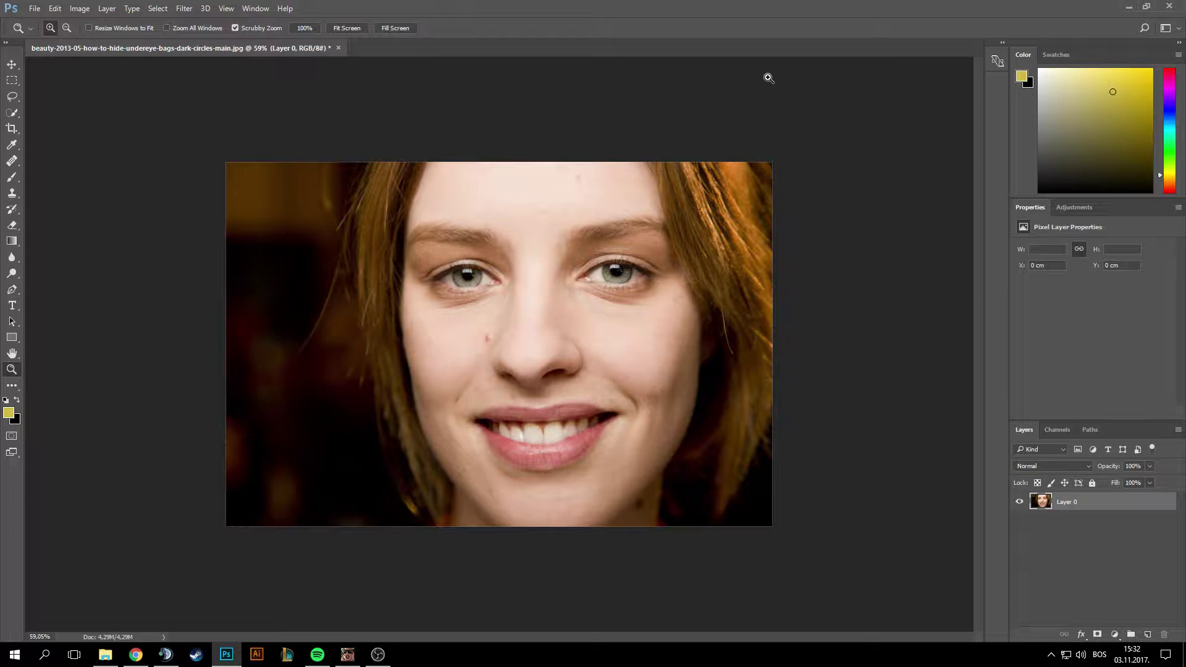
# Step: Fit the whole portrait to the window with Fit Screen
pyautogui.click(335, 27)
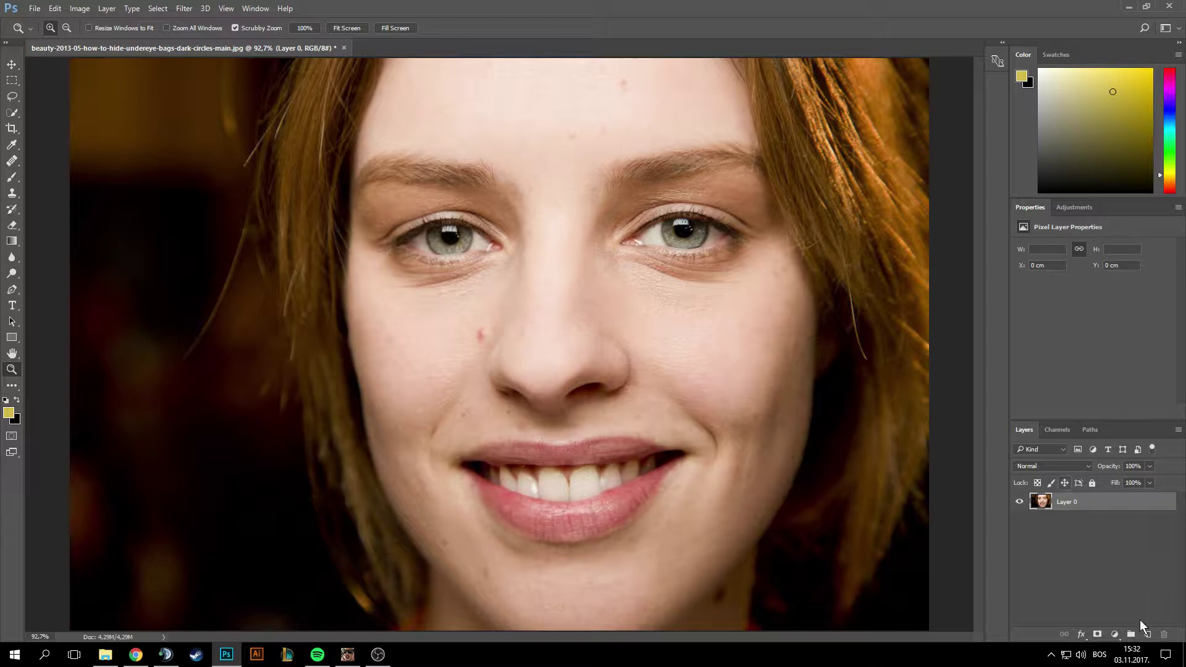
# Step: Add an empty layer and select the Healing Brush set to sample All Layers
pyautogui.click(1146, 634)
pyautogui.click(11, 163)
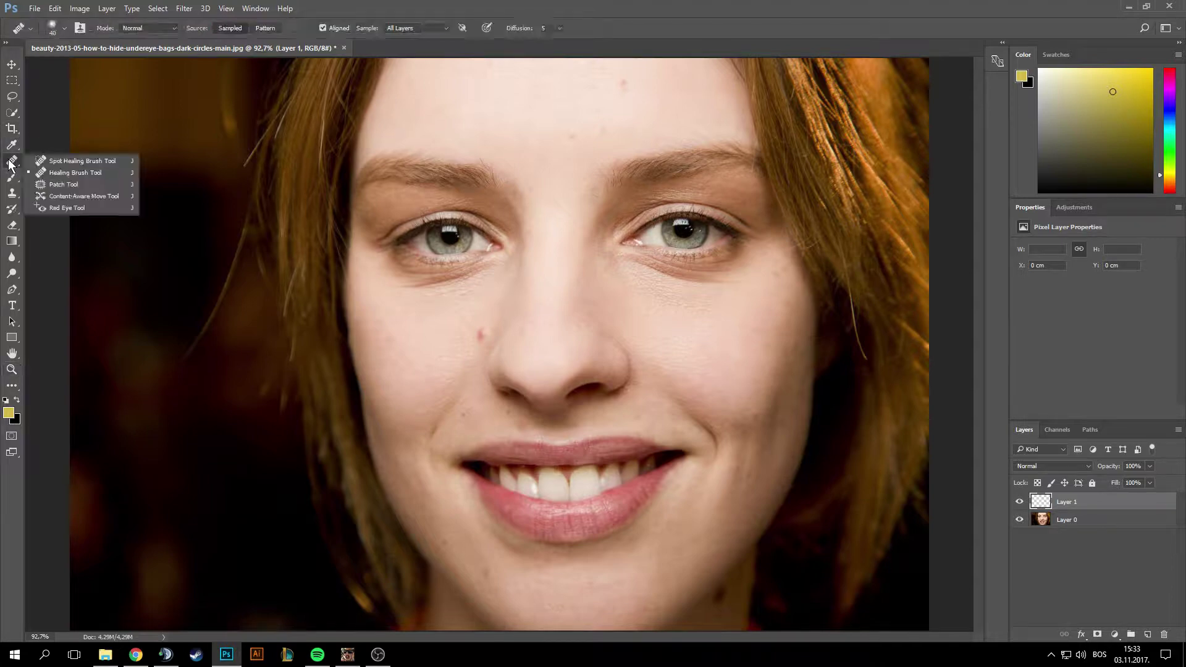
pyautogui.click(67, 176)
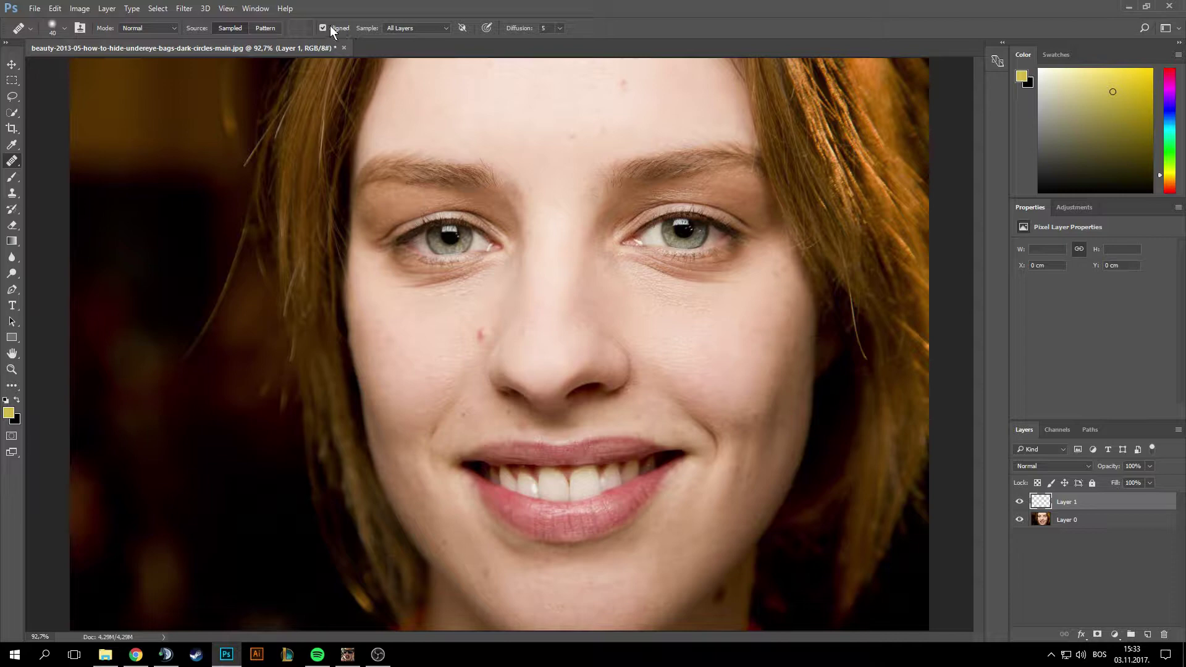
pyautogui.click(405, 27)
# Step: Zoom in on the face
pyautogui.click(11, 65)
pyautogui.click(11, 367)
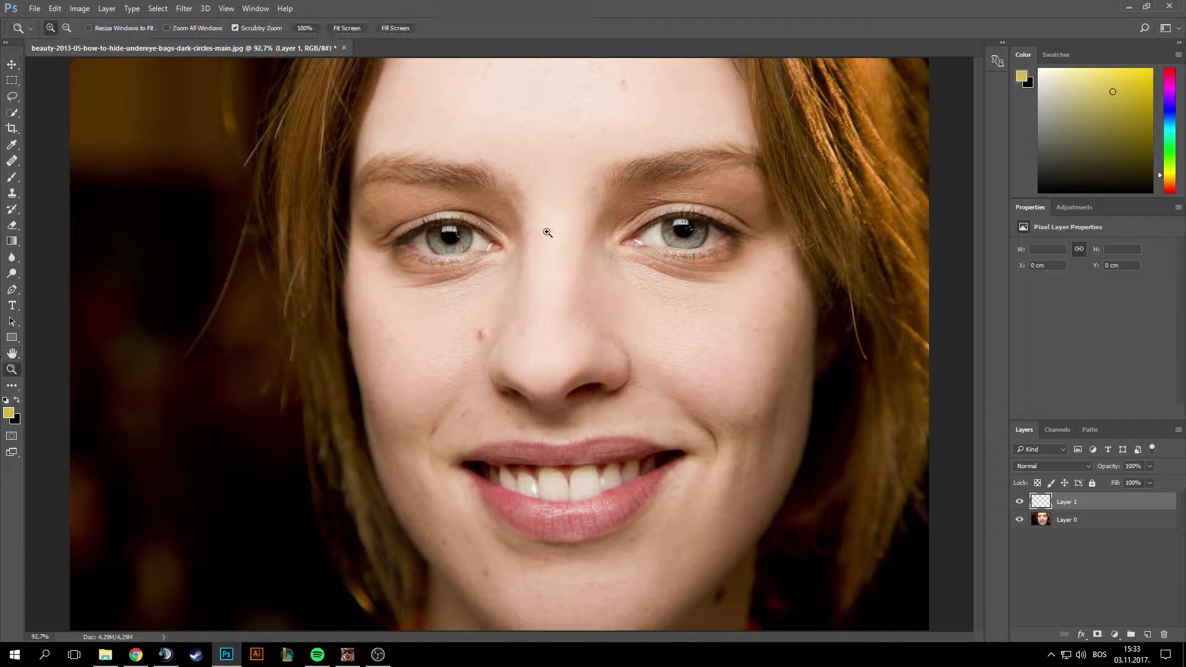
pyautogui.moveTo(542, 233); pyautogui.dragTo(574, 233)
# Step: Enlarge the Healing Brush to roughly 142 px and zoom in close on the left eye
pyautogui.click(11, 163)
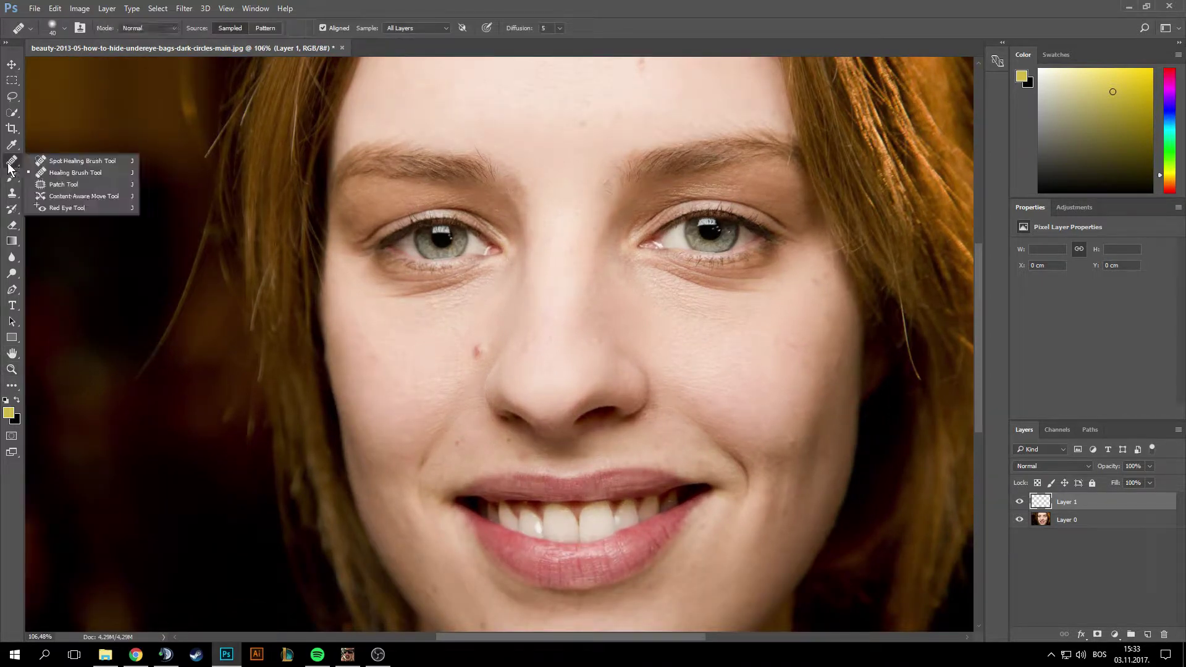
pyautogui.click(56, 173)
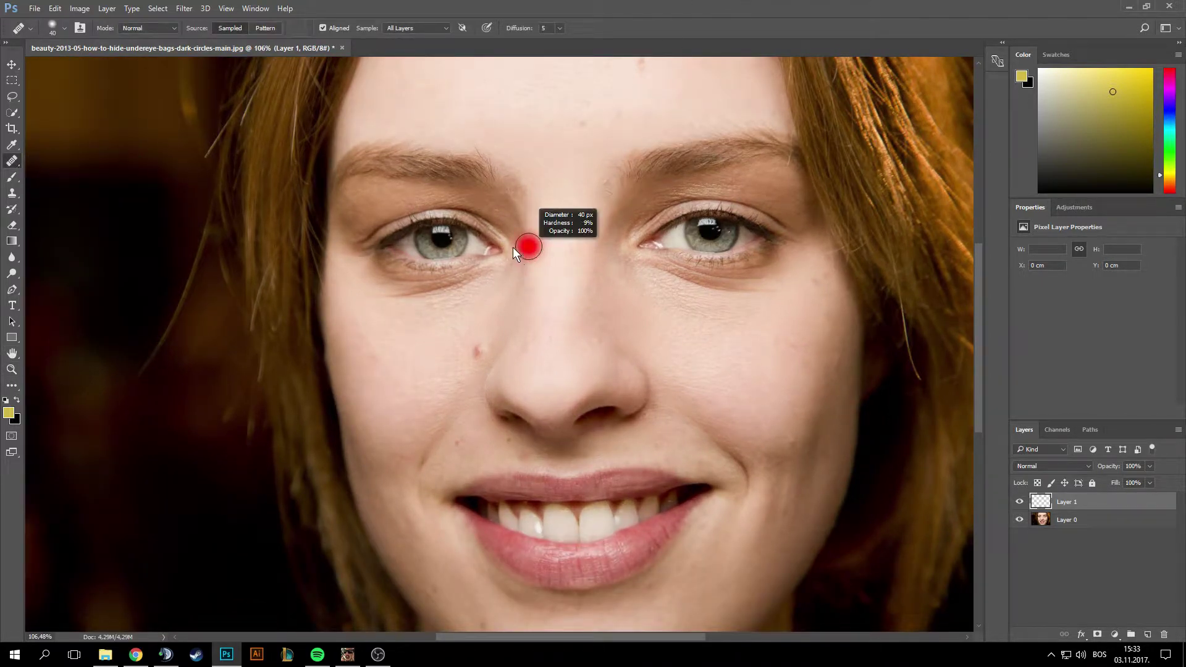
pyautogui.moveTo(469, 326)
pyautogui.mouseDown()
pyautogui.moveTo(478, 321)
pyautogui.moveTo(448, 312)
pyautogui.mouseUp()
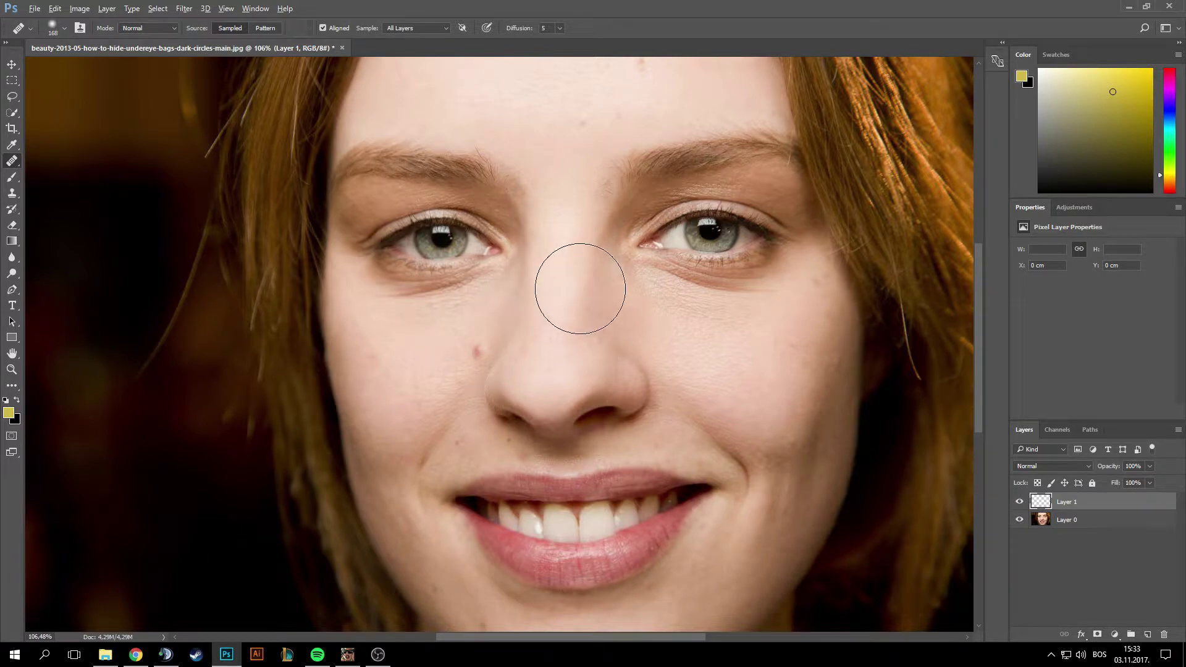
pyautogui.moveTo(580, 288)
pyautogui.mouseDown()
pyautogui.moveTo(583, 301)
pyautogui.moveTo(587, 279)
pyautogui.mouseUp()
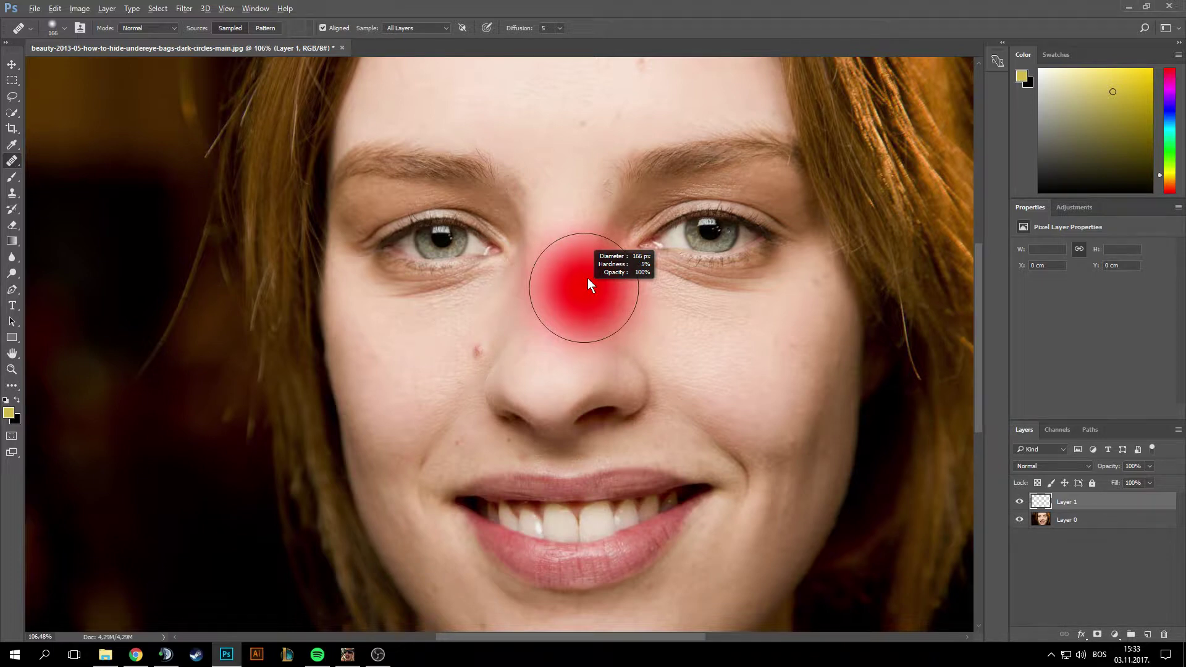
pyautogui.moveTo(587, 277)
pyautogui.mouseDown()
pyautogui.moveTo(609, 305)
pyautogui.moveTo(585, 307)
pyautogui.moveTo(625, 312)
pyautogui.moveTo(589, 309)
pyautogui.moveTo(578, 334)
pyautogui.moveTo(595, 279)
pyautogui.moveTo(581, 299)
pyautogui.mouseUp()
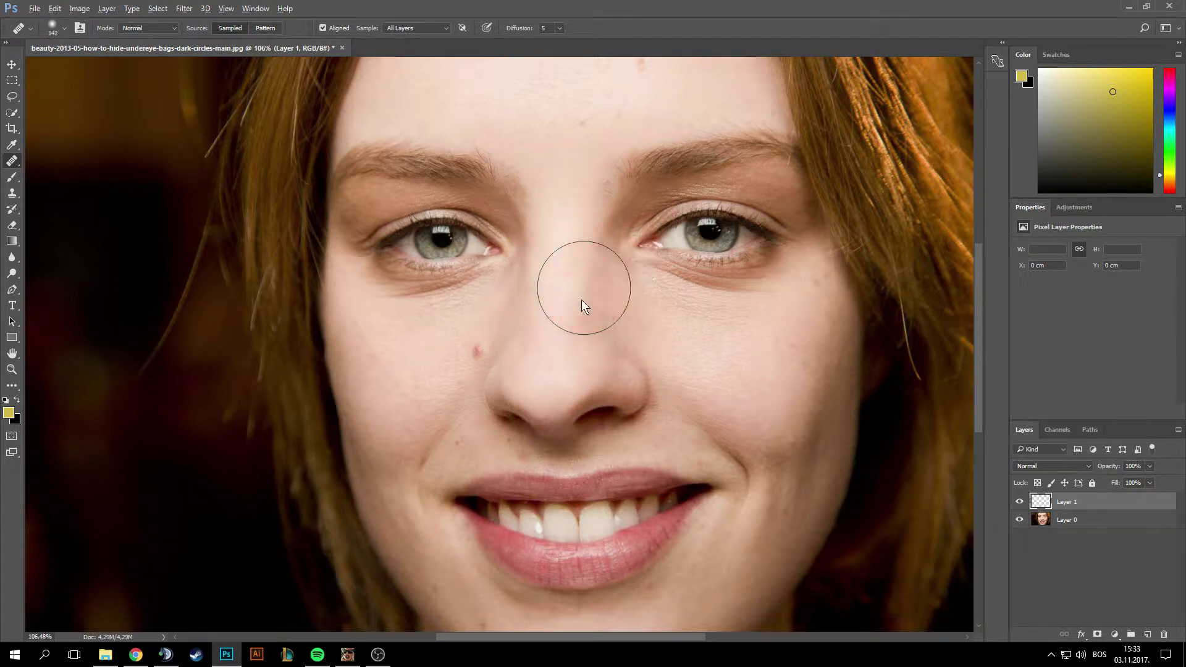
pyautogui.press('z')
pyautogui.moveTo(418, 295)
pyautogui.mouseDown()
pyautogui.moveTo(490, 294)
pyautogui.moveTo(461, 301)
pyautogui.mouseUp()
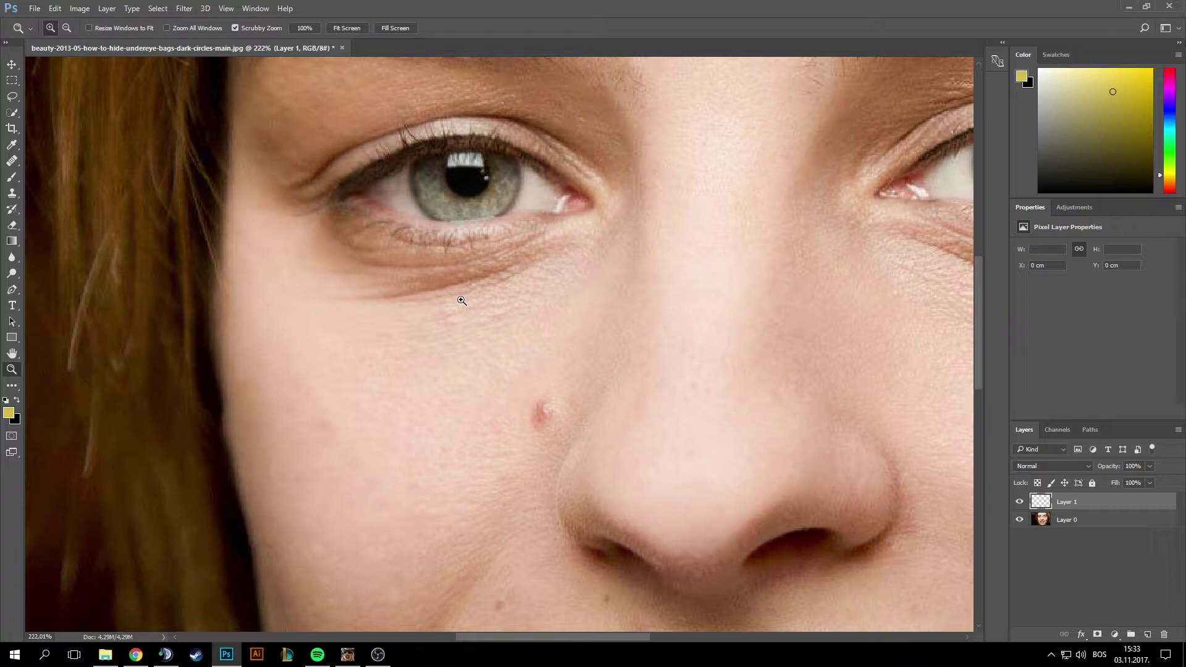
# Step: Shrink the healing brush to about 62 px and dab a first stroke under the eye
pyautogui.click(21, 160)
pyautogui.moveTo(450, 345); pyautogui.dragTo(440, 353)
pyautogui.moveTo(517, 338); pyautogui.dragTo(505, 338)
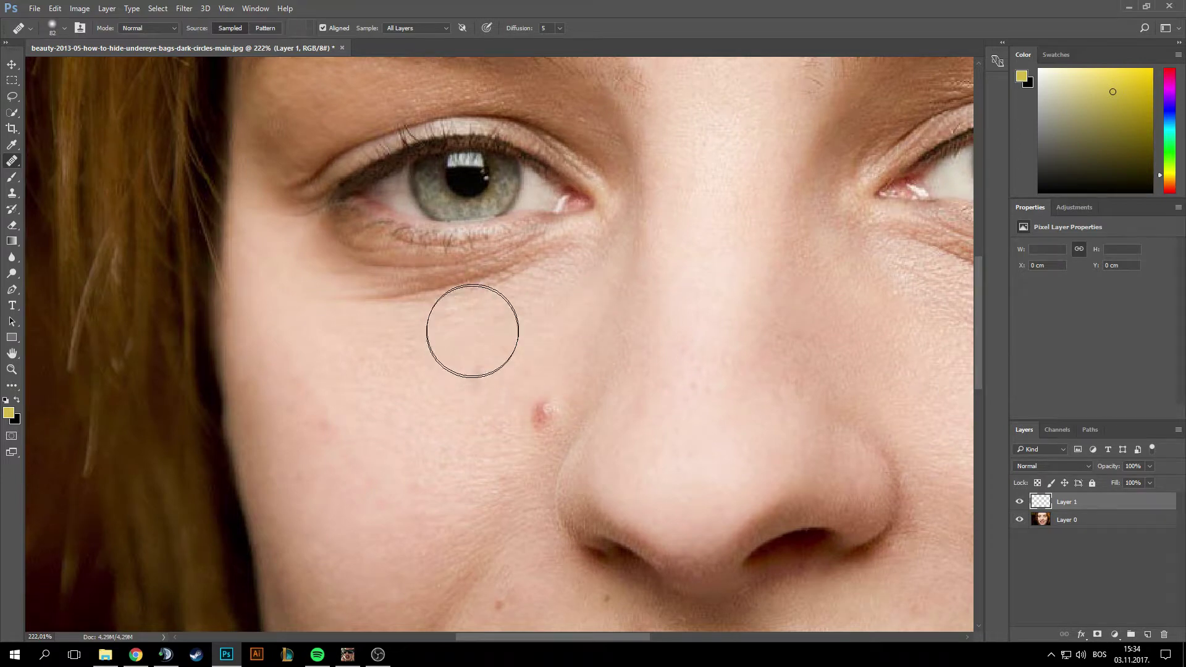
pyautogui.click(395, 296)
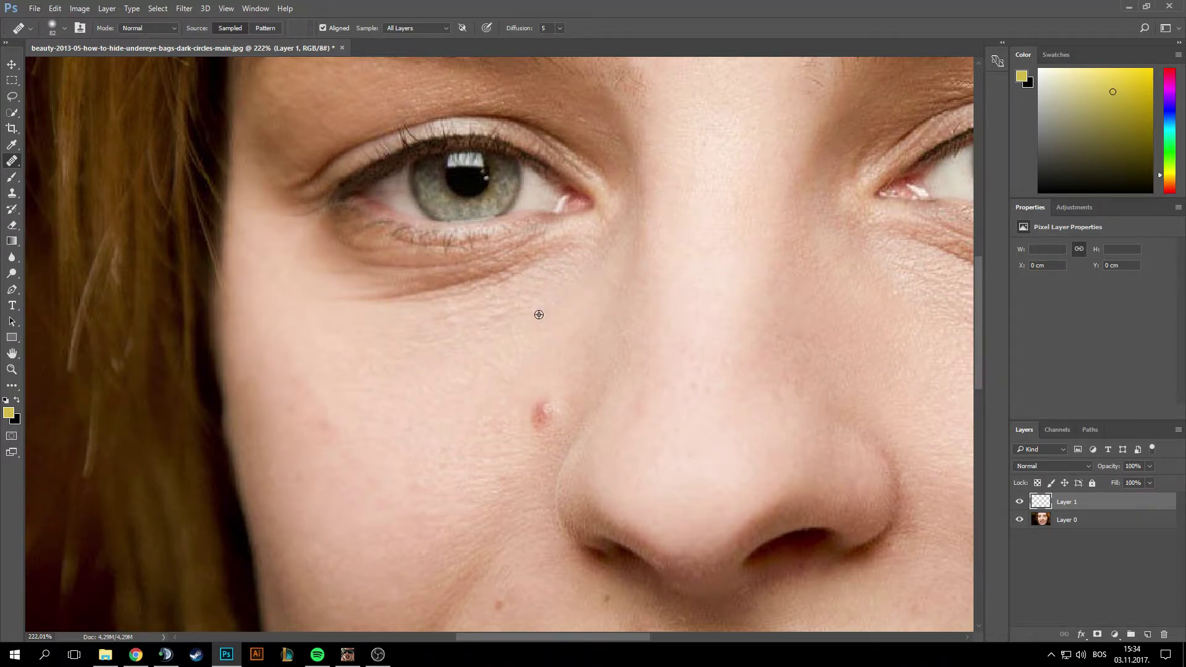
pyautogui.moveTo(522, 316)
pyautogui.mouseDown()
pyautogui.moveTo(505, 316)
pyautogui.moveTo(561, 275)
pyautogui.mouseUp()
# Step: Sample clean cheek skin and heal the red blemish and a cheek spot
pyautogui.press('z')
pyautogui.click(13, 162)
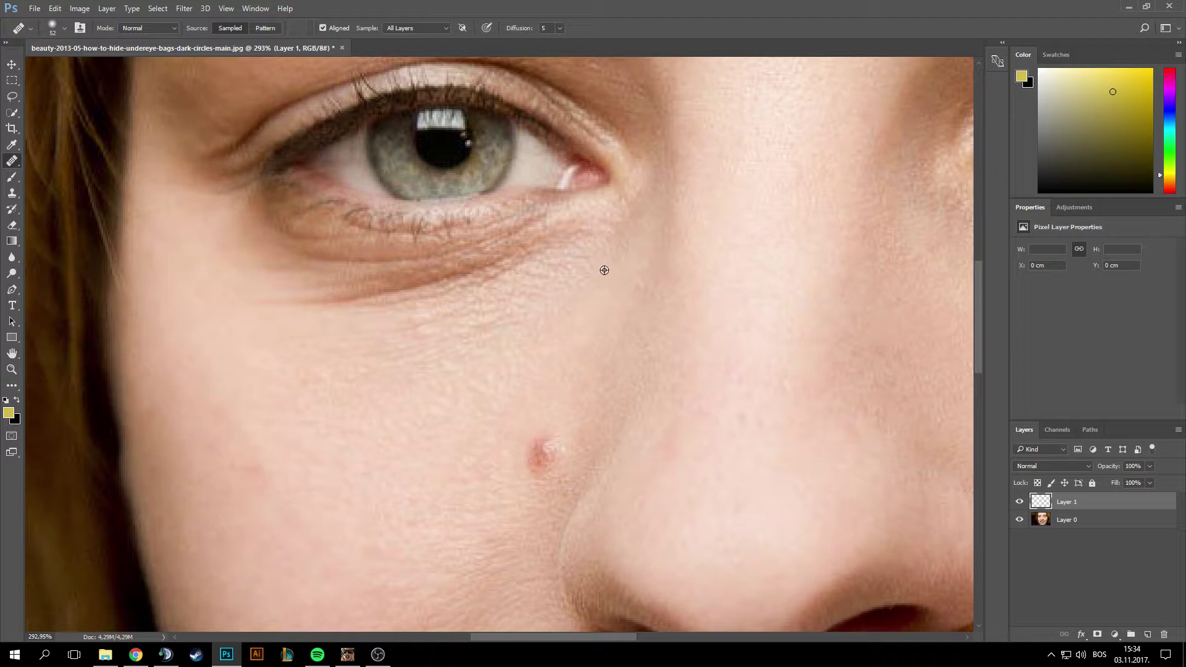
pyautogui.keyDown('alt'); pyautogui.click(250, 261); pyautogui.keyUp('alt')
pyautogui.click(540, 466)
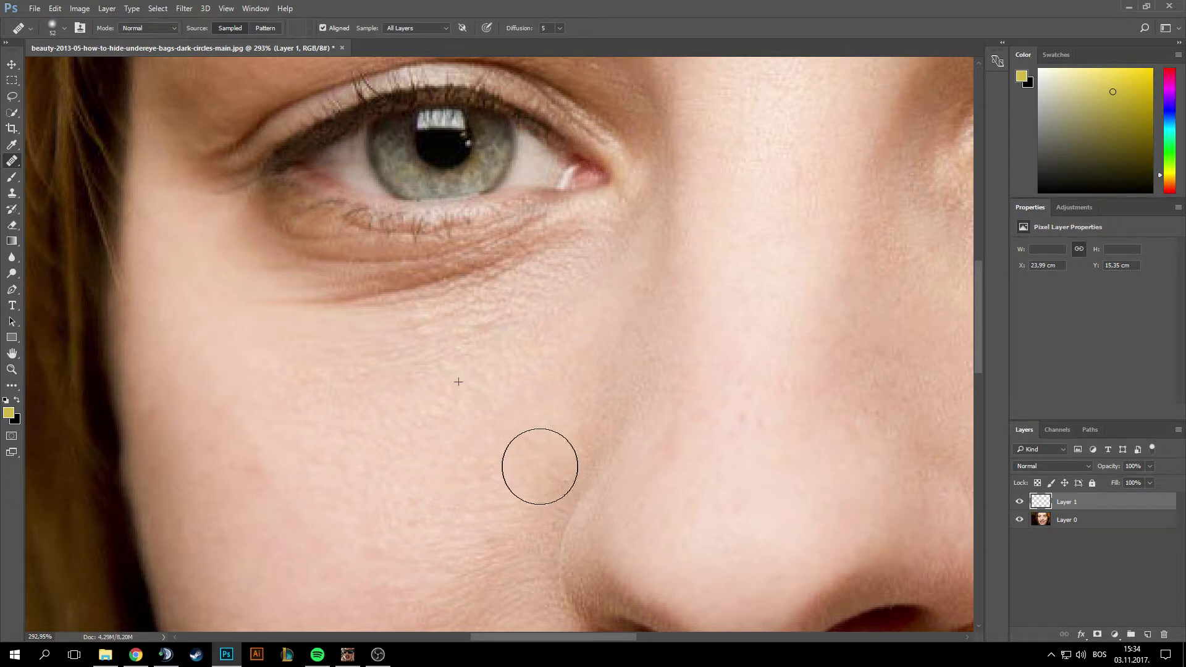
pyautogui.click(381, 382)
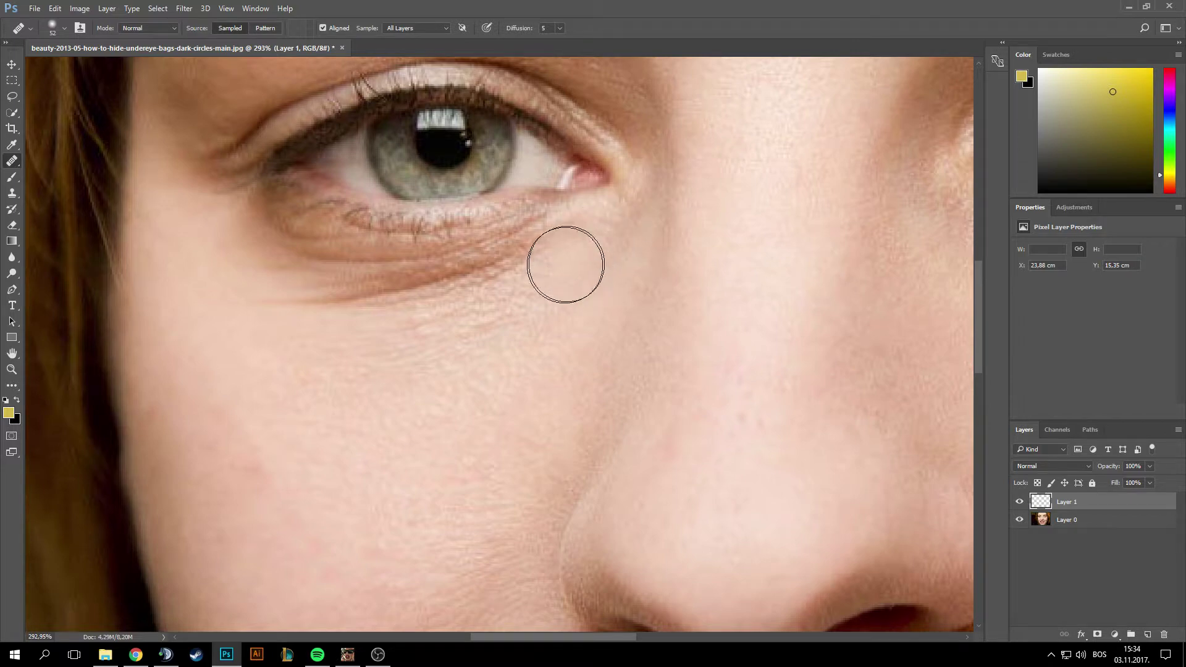
# Step: Paint healing strokes along the under-eye bag and lower-lid wrinkles, resampling clean skin midway
pyautogui.moveTo(566, 265); pyautogui.dragTo(429, 279)
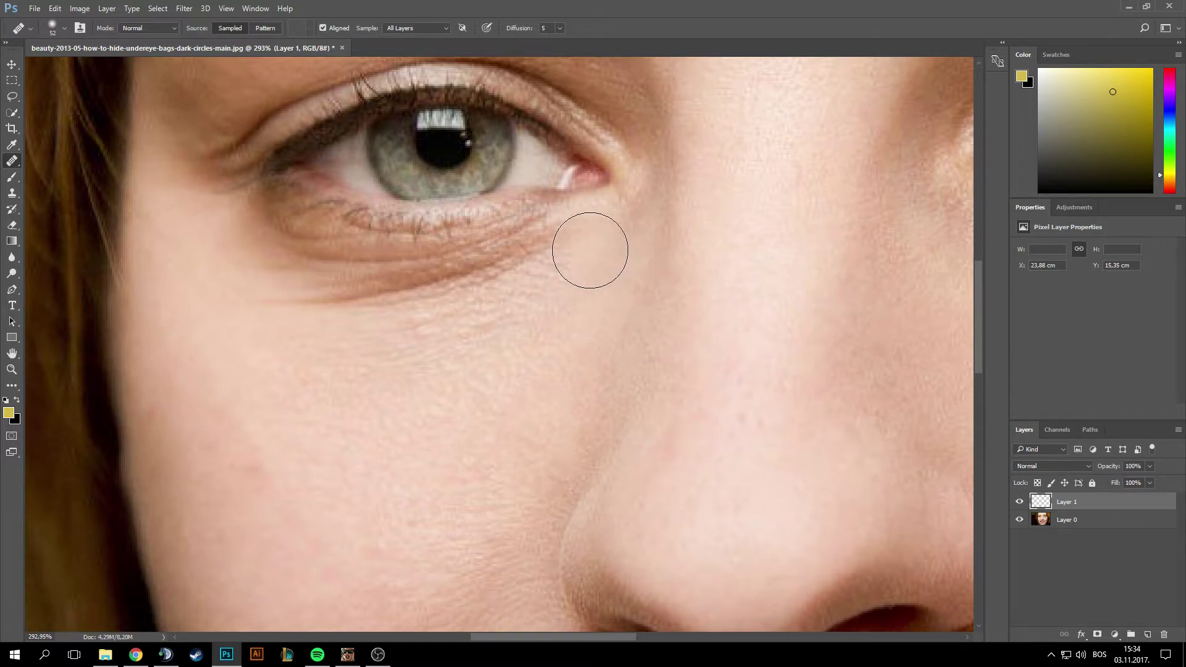
pyautogui.moveTo(556, 264)
pyautogui.mouseDown()
pyautogui.moveTo(295, 271)
pyautogui.moveTo(210, 231)
pyautogui.mouseUp()
pyautogui.moveTo(582, 314)
pyautogui.mouseDown()
pyautogui.moveTo(435, 299)
pyautogui.moveTo(178, 246)
pyautogui.mouseUp()
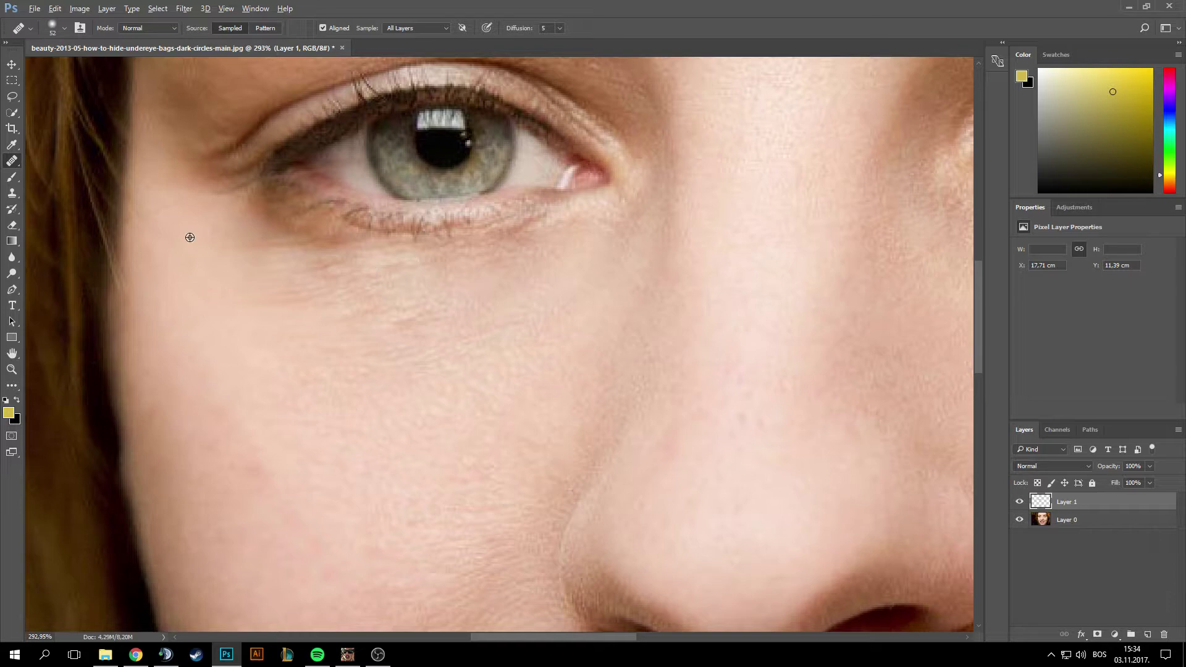
pyautogui.keyDown('alt'); pyautogui.click(190, 237); pyautogui.keyUp('alt')
pyautogui.moveTo(333, 328); pyautogui.dragTo(384, 324)
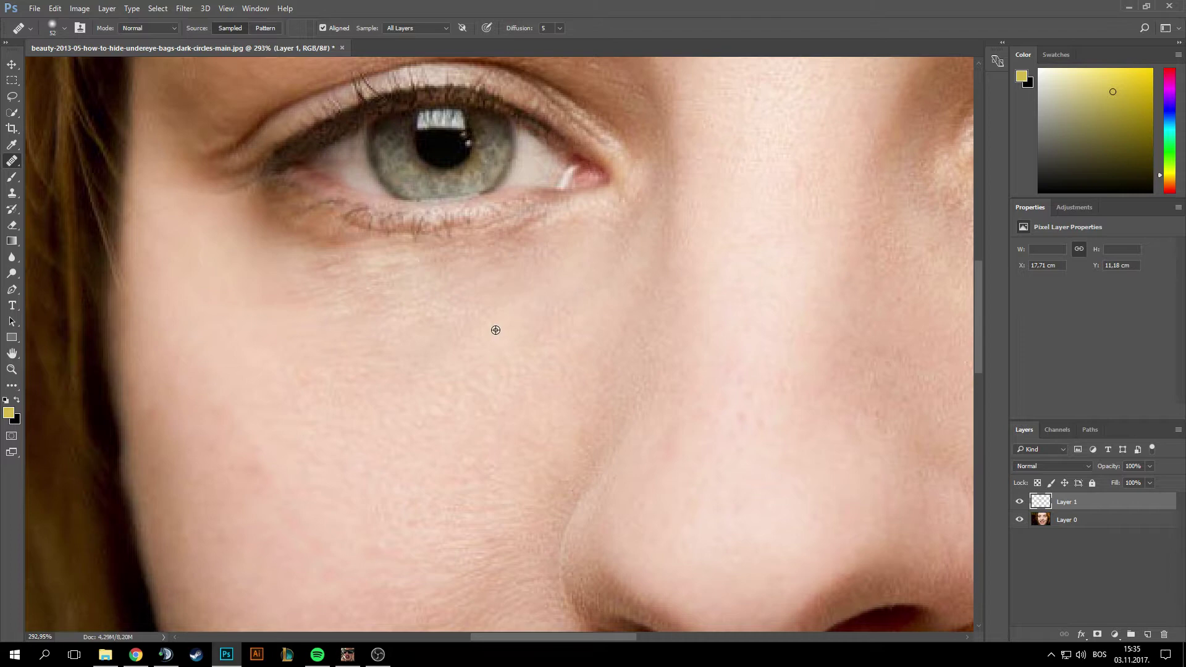
pyautogui.moveTo(514, 275)
pyautogui.mouseDown()
pyautogui.moveTo(275, 247)
pyautogui.moveTo(194, 265)
pyautogui.mouseUp()
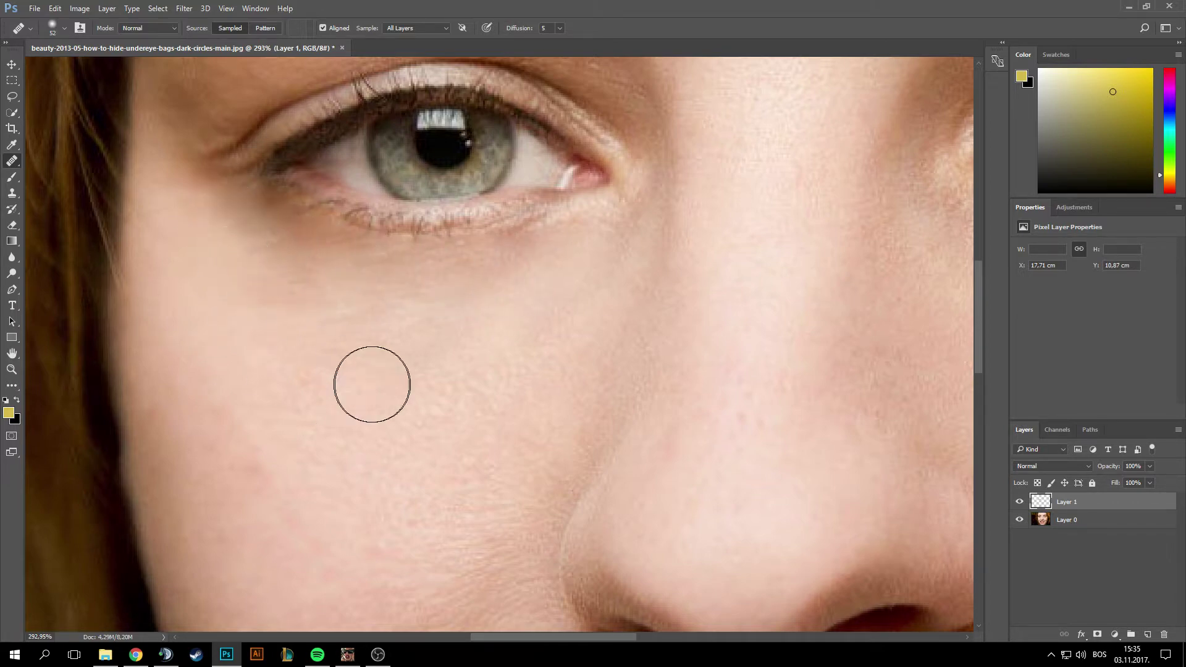
# Step: Resample cheek skin and heal the remaining under-eye bag and cheek texture
pyautogui.keyDown('alt'); pyautogui.click(563, 328); pyautogui.keyUp('alt')
pyautogui.moveTo(537, 289)
pyautogui.mouseDown()
pyautogui.moveTo(403, 287)
pyautogui.moveTo(310, 270)
pyautogui.moveTo(266, 244)
pyautogui.mouseUp()
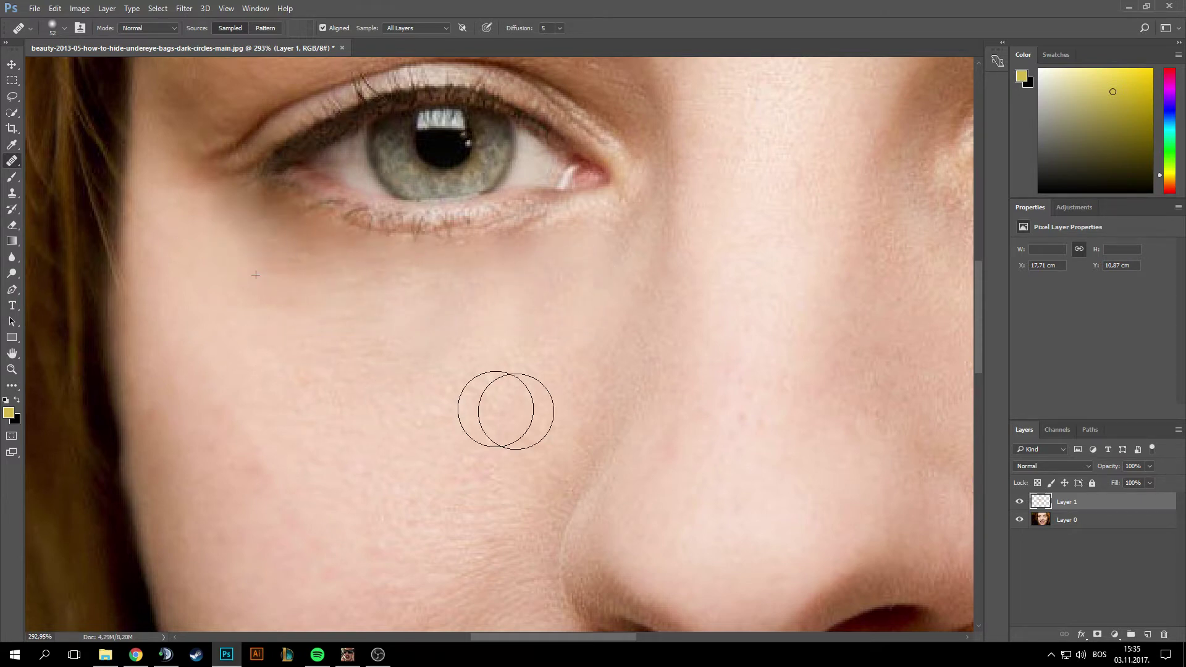
pyautogui.moveTo(384, 280)
pyautogui.mouseDown()
pyautogui.moveTo(339, 300)
pyautogui.moveTo(281, 251)
pyautogui.mouseUp()
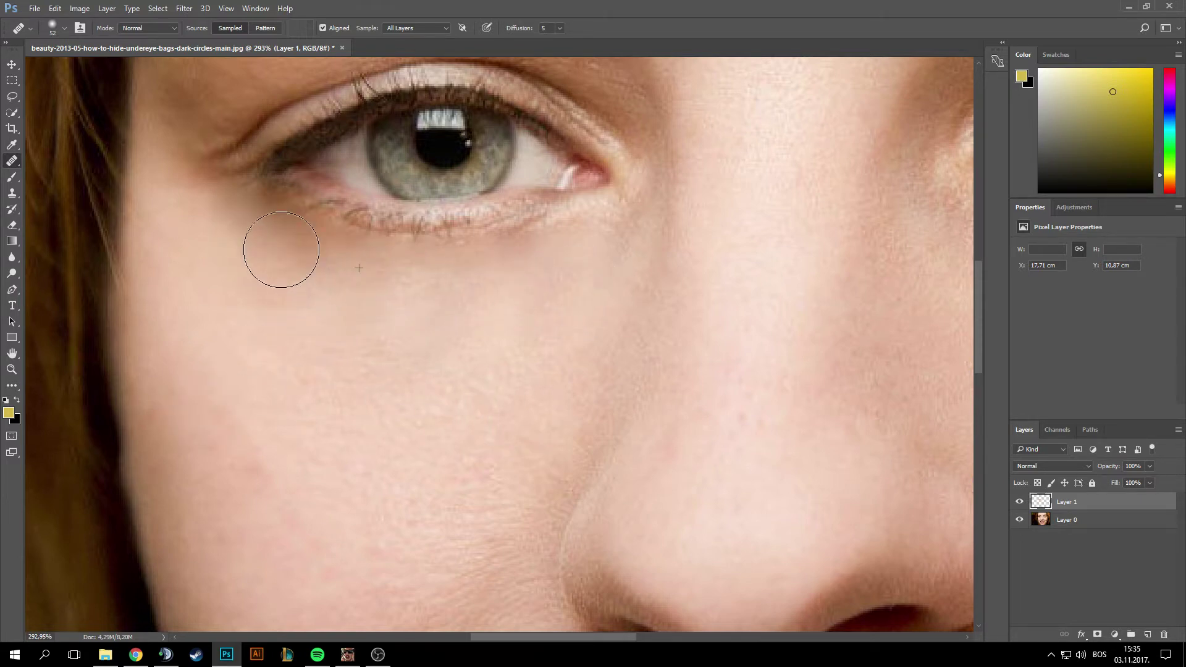
pyautogui.moveTo(378, 413); pyautogui.dragTo(279, 292)
pyautogui.moveTo(662, 339); pyautogui.dragTo(695, 304)
# Step: Preview the retouch layer at lower opacity, restore full opacity, and reframe on the eyes
pyautogui.moveTo(1114, 471); pyautogui.dragTo(1052, 479)
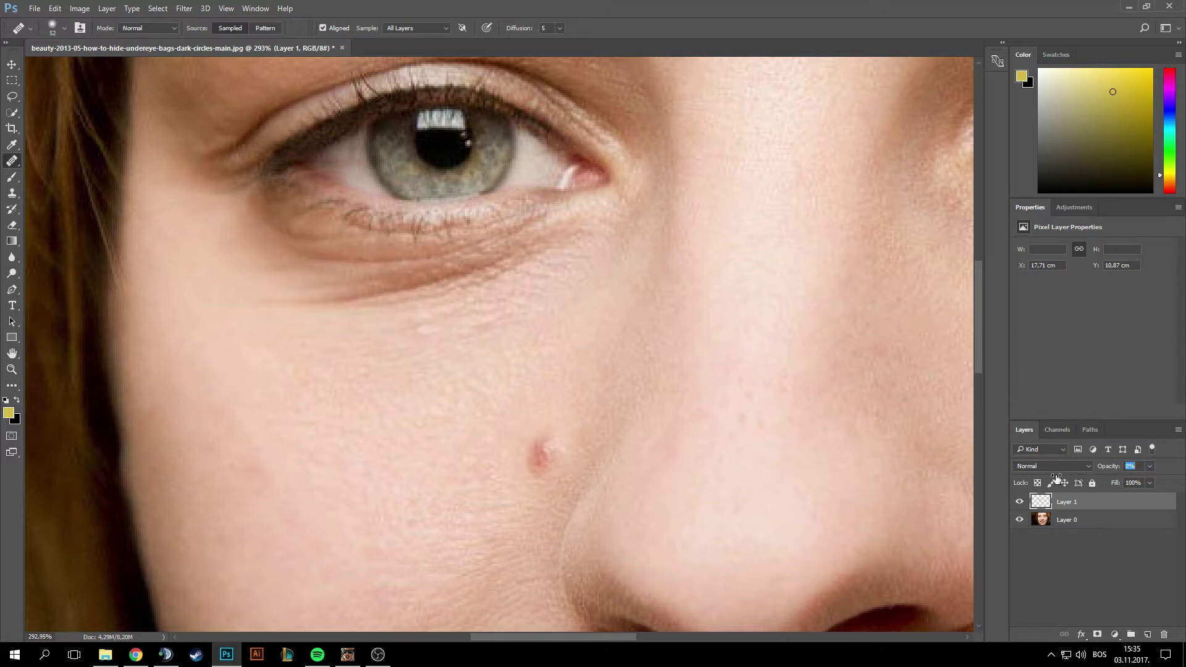
pyautogui.moveTo(1120, 464); pyautogui.dragTo(1138, 461)
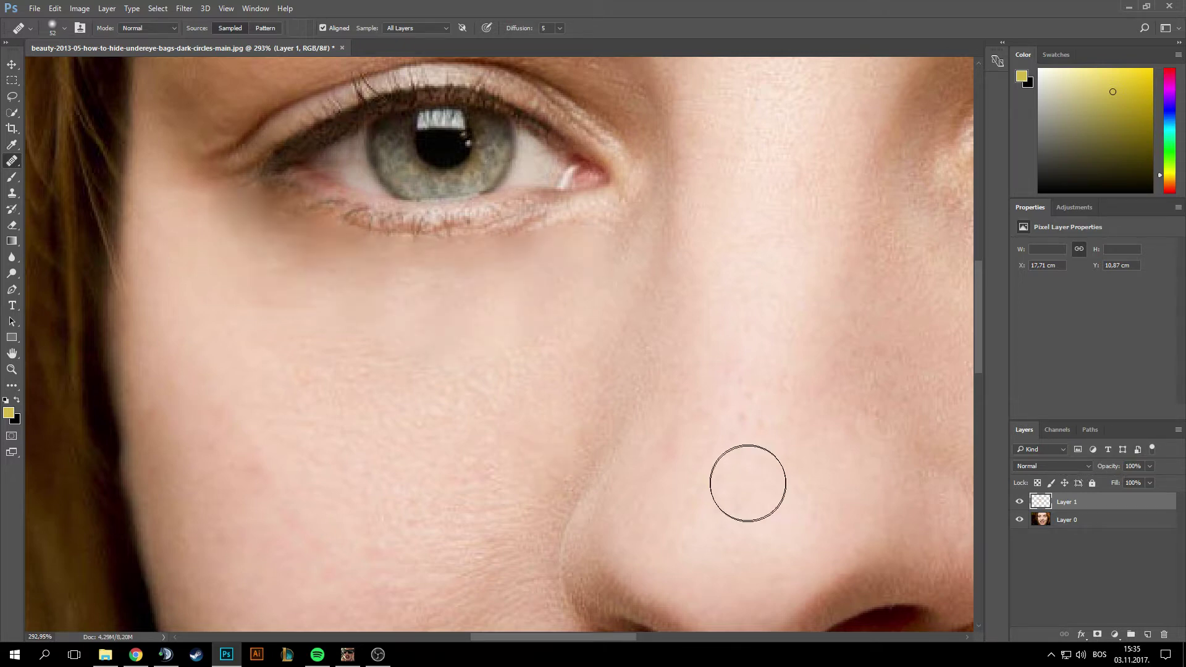
pyautogui.press('z')
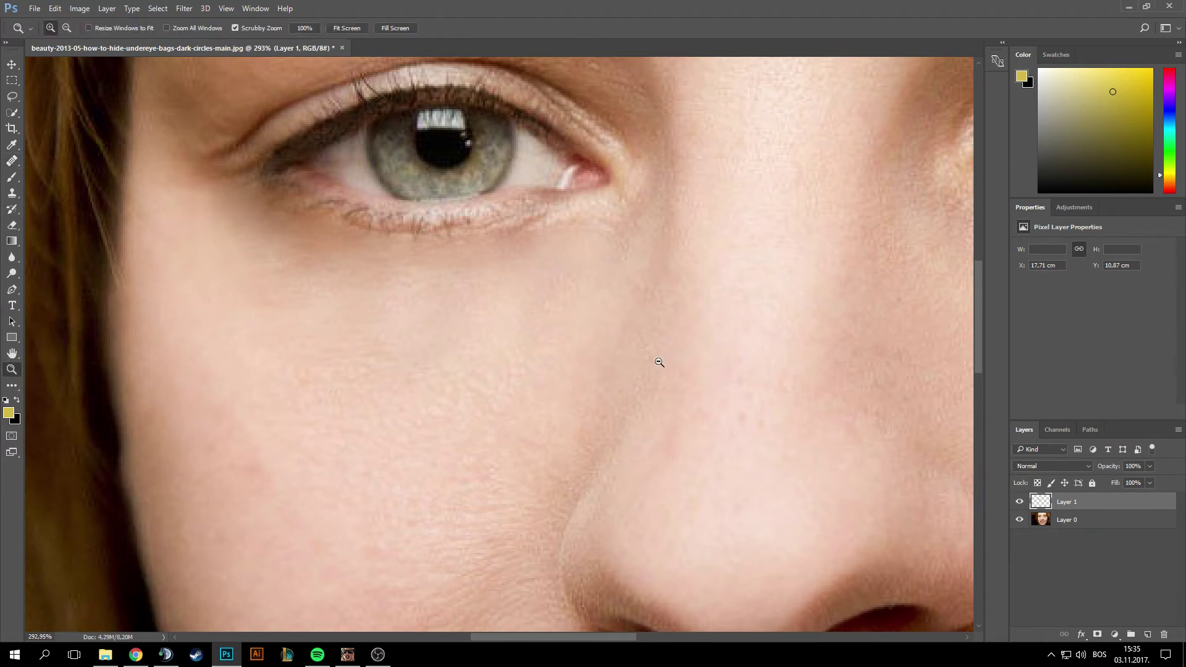
pyautogui.moveTo(659, 363); pyautogui.dragTo(621, 366)
pyautogui.moveTo(850, 368)
pyautogui.mouseDown()
pyautogui.moveTo(522, 392)
pyautogui.moveTo(543, 386)
pyautogui.mouseUp()
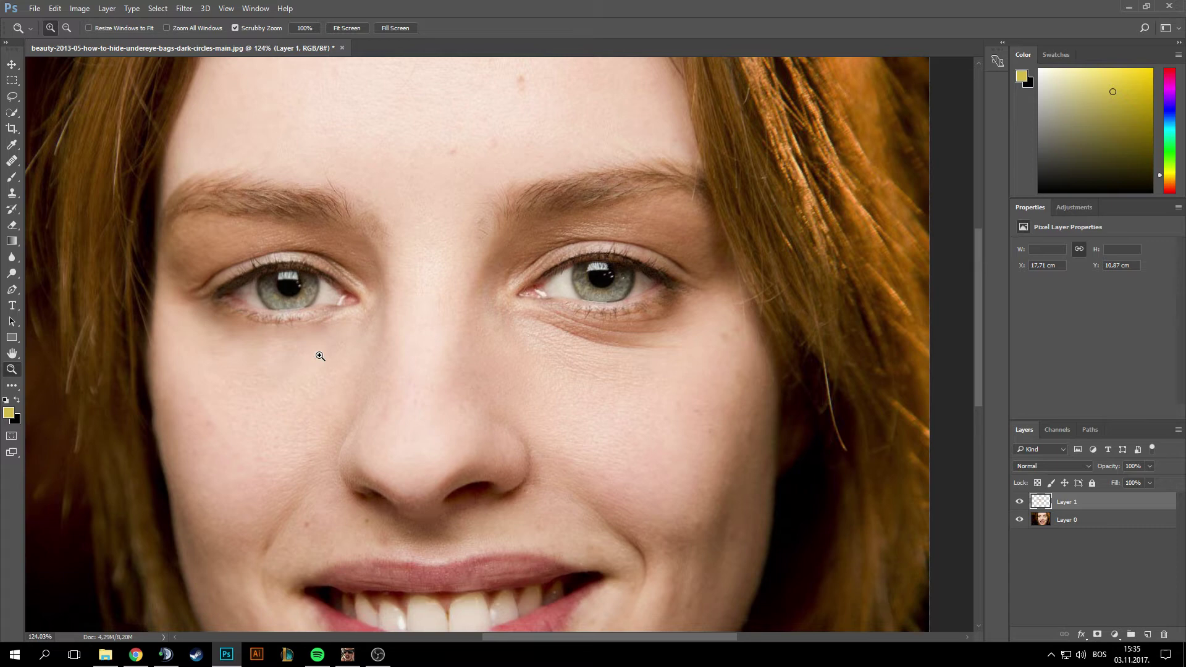
pyautogui.moveTo(320, 355); pyautogui.dragTo(328, 351)
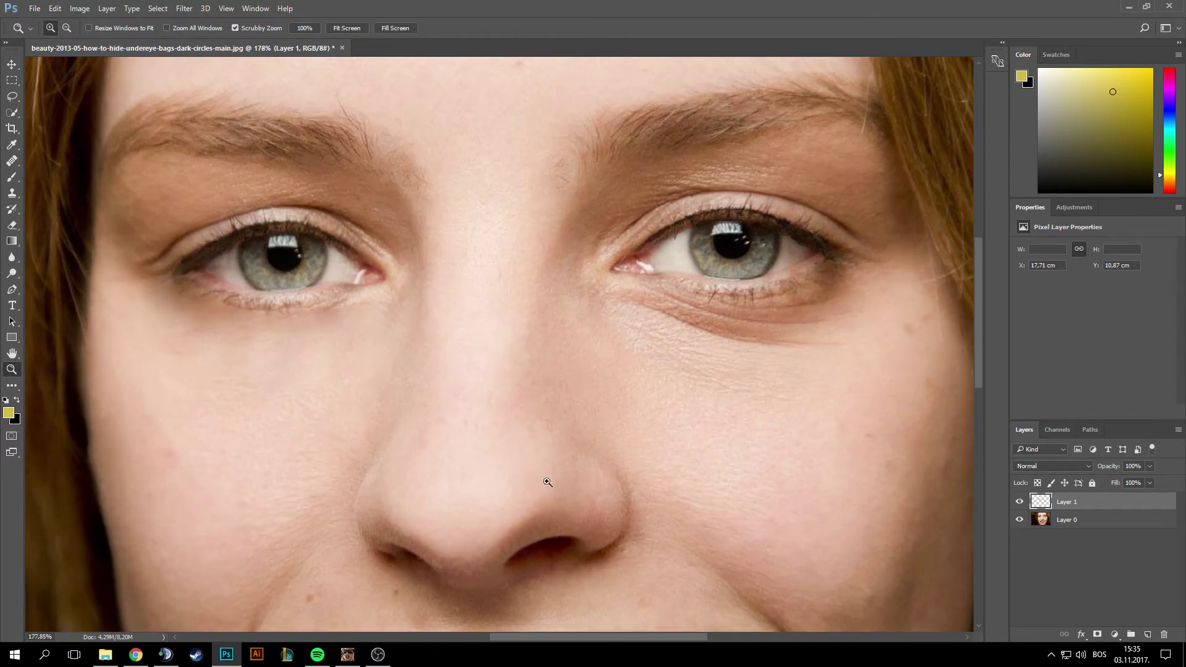
# Step: Toggle the retouch layer's visibility repeatedly to compare before and after
pyautogui.click(1019, 502)
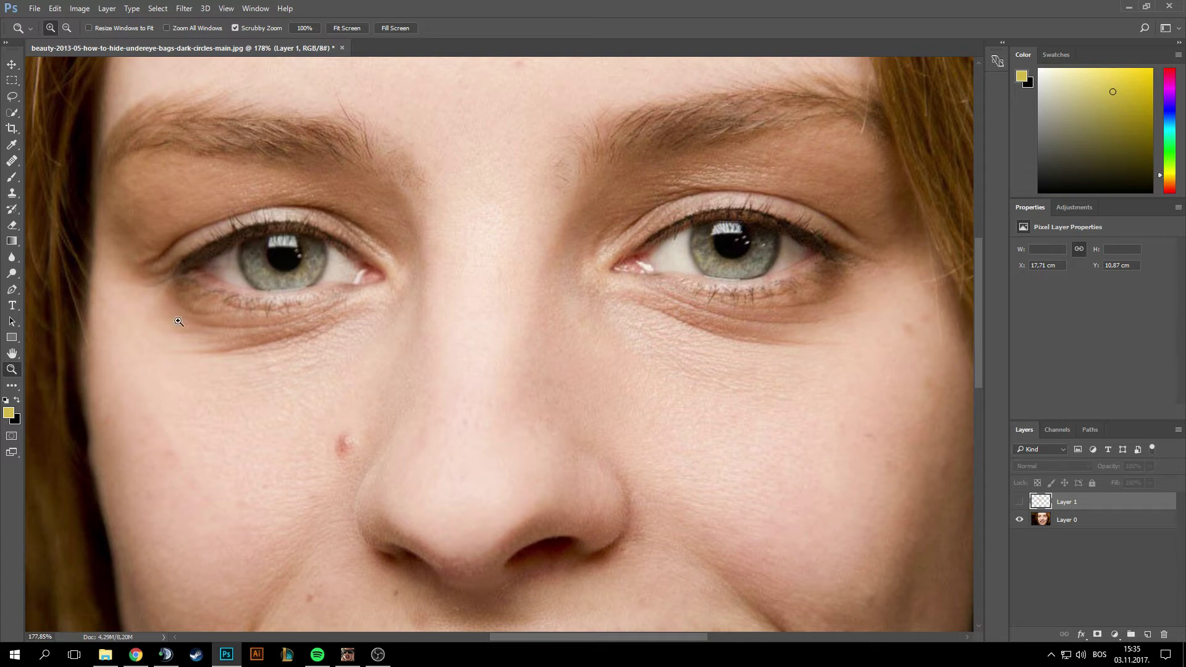
pyautogui.click(1019, 502)
pyautogui.click(1019, 502)
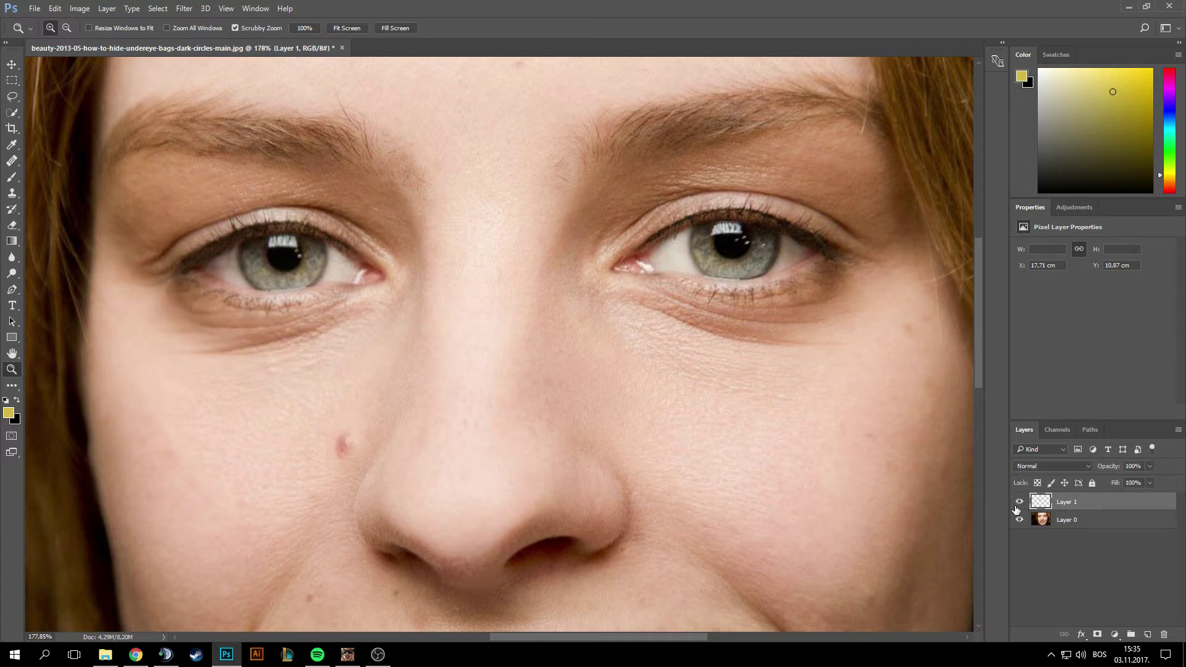
pyautogui.click(1019, 503)
pyautogui.click(1019, 502)
pyautogui.moveTo(278, 387); pyautogui.dragTo(695, 419)
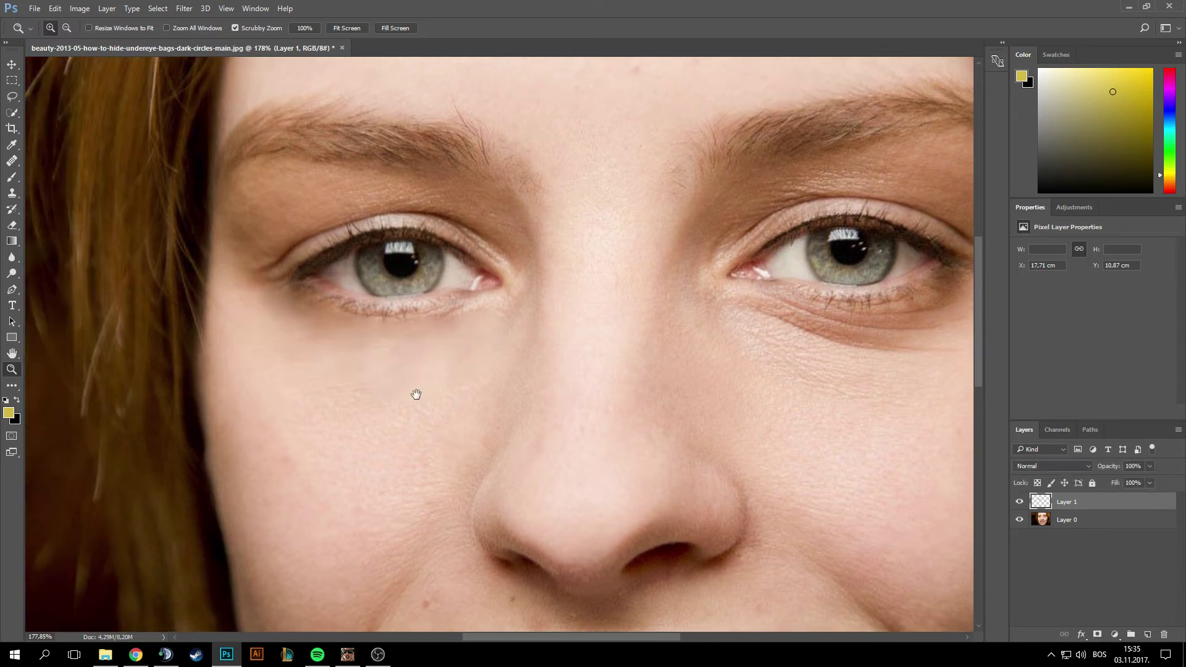
pyautogui.click(1019, 502)
pyautogui.click(1019, 503)
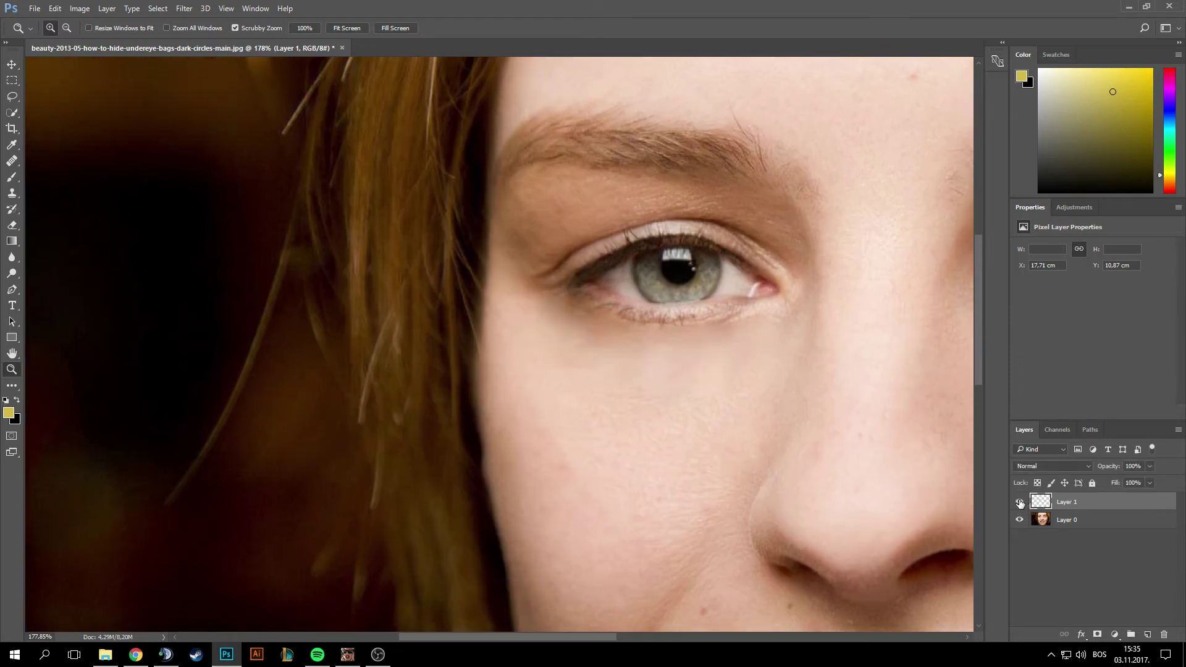
pyautogui.click(1019, 502)
pyautogui.click(1019, 502)
# Step: Reframe the view on both eyes, then zoom out to the entire portrait
pyautogui.moveTo(820, 450); pyautogui.dragTo(607, 414)
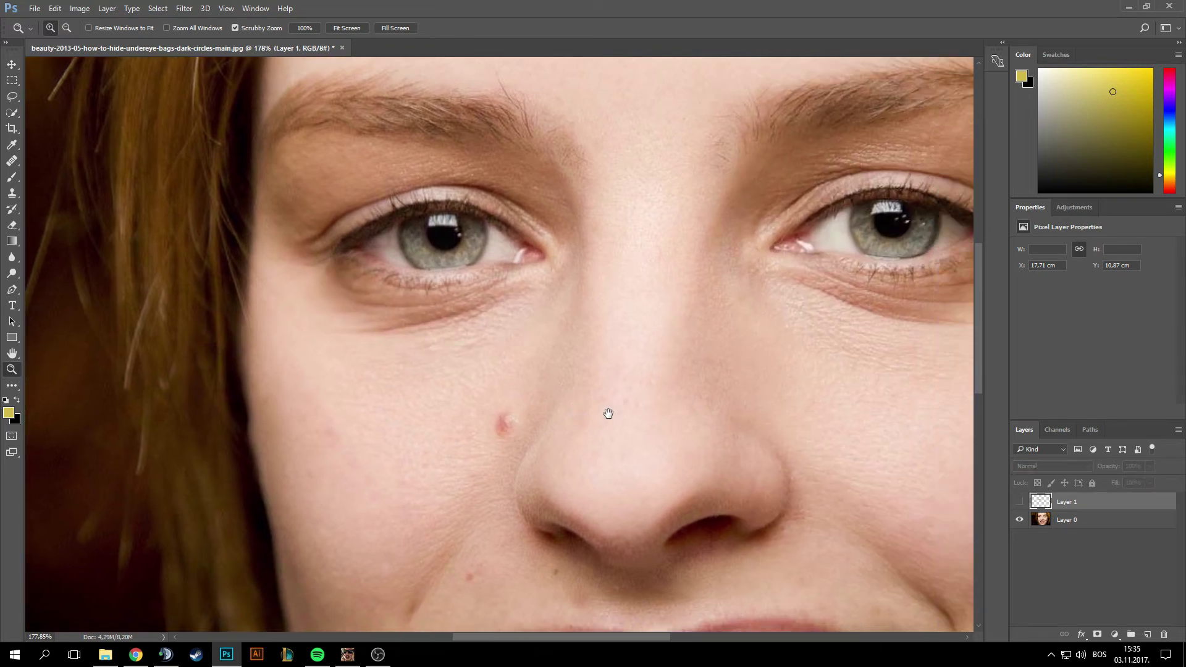
pyautogui.moveTo(857, 406); pyautogui.dragTo(838, 412)
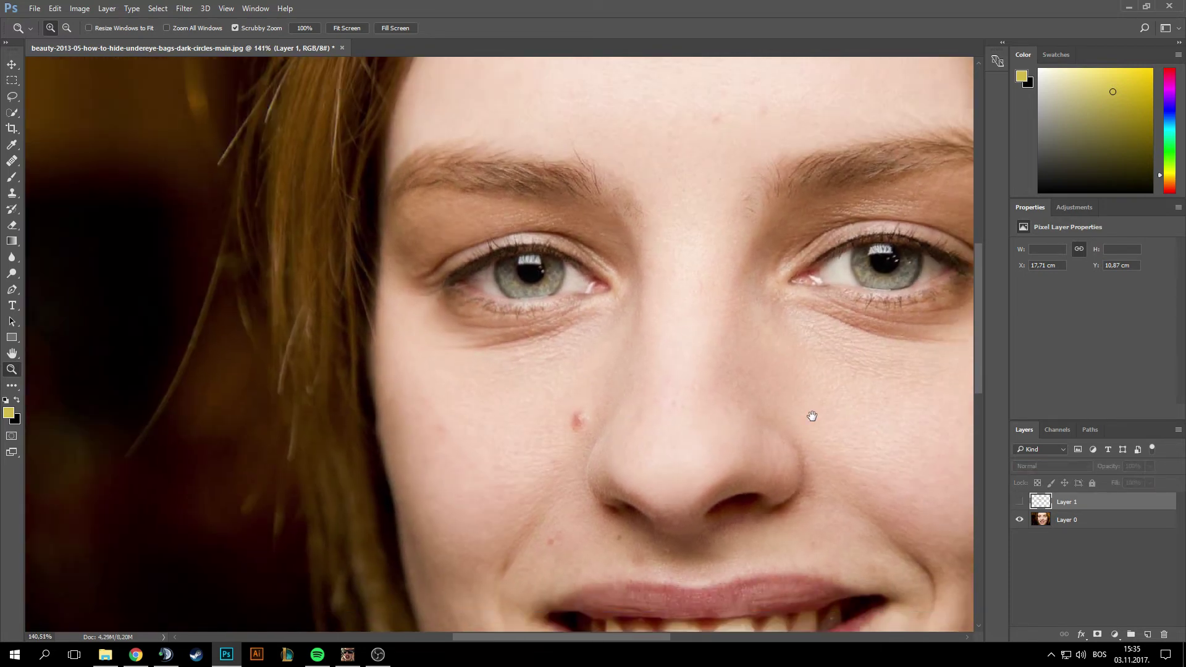
pyautogui.click(811, 416)
pyautogui.click(811, 415)
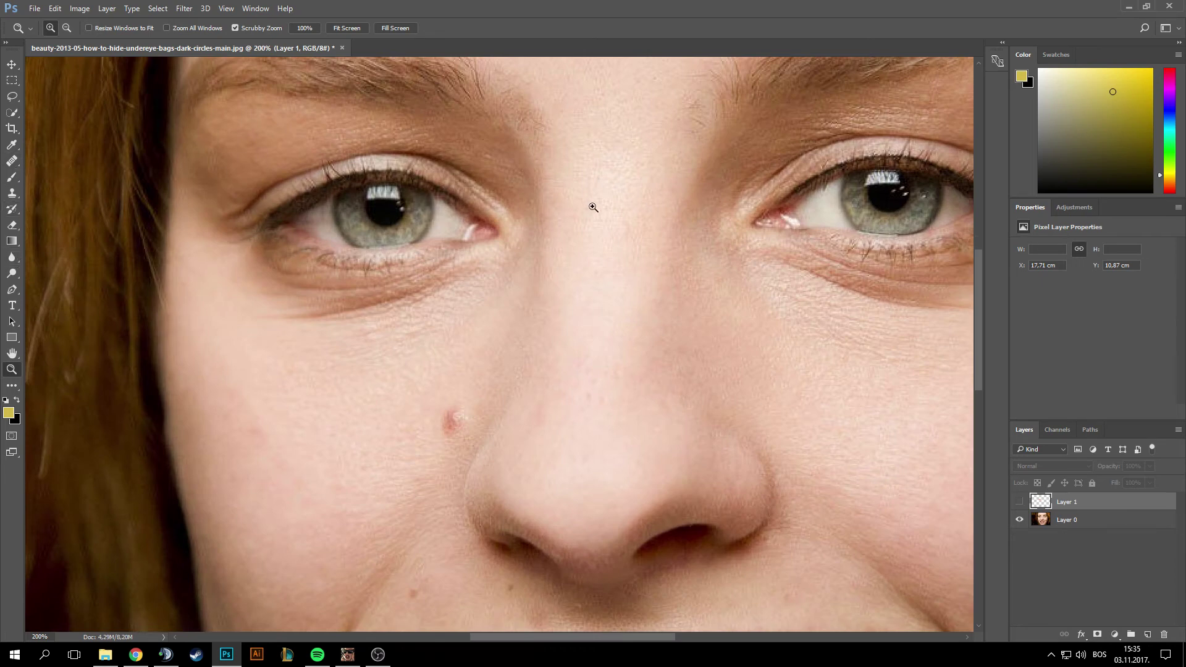
pyautogui.moveTo(869, 291); pyautogui.dragTo(824, 309)
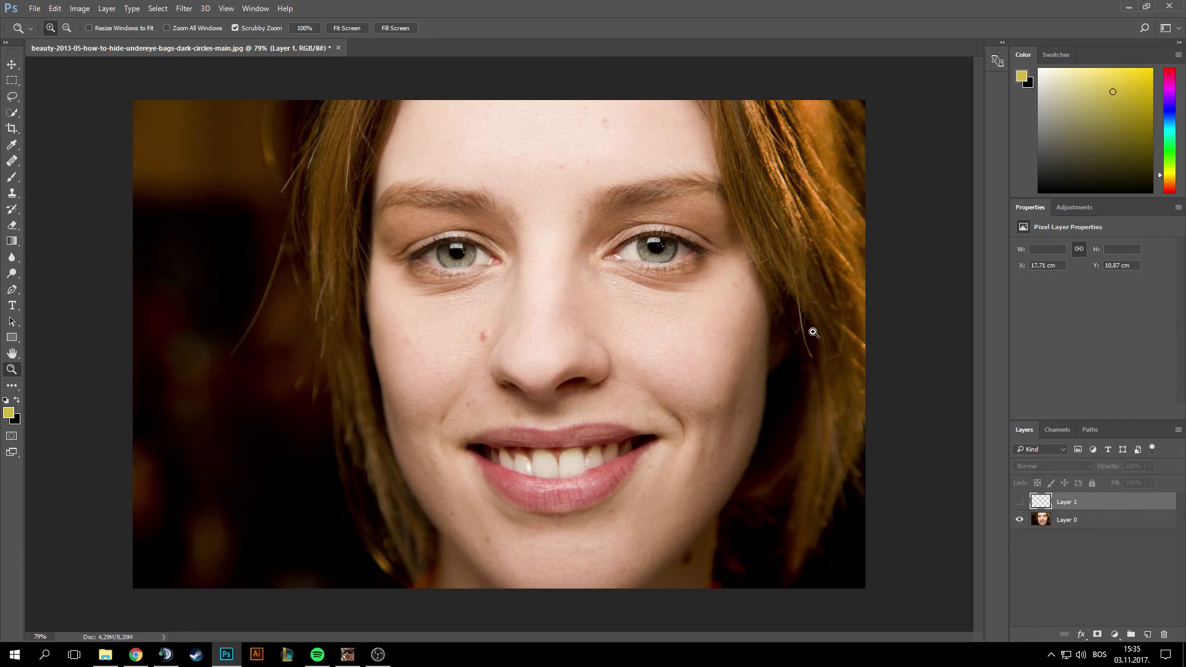
# Step: Make the retouch layer visible again and set its opacity to 52%
pyautogui.click(1019, 502)
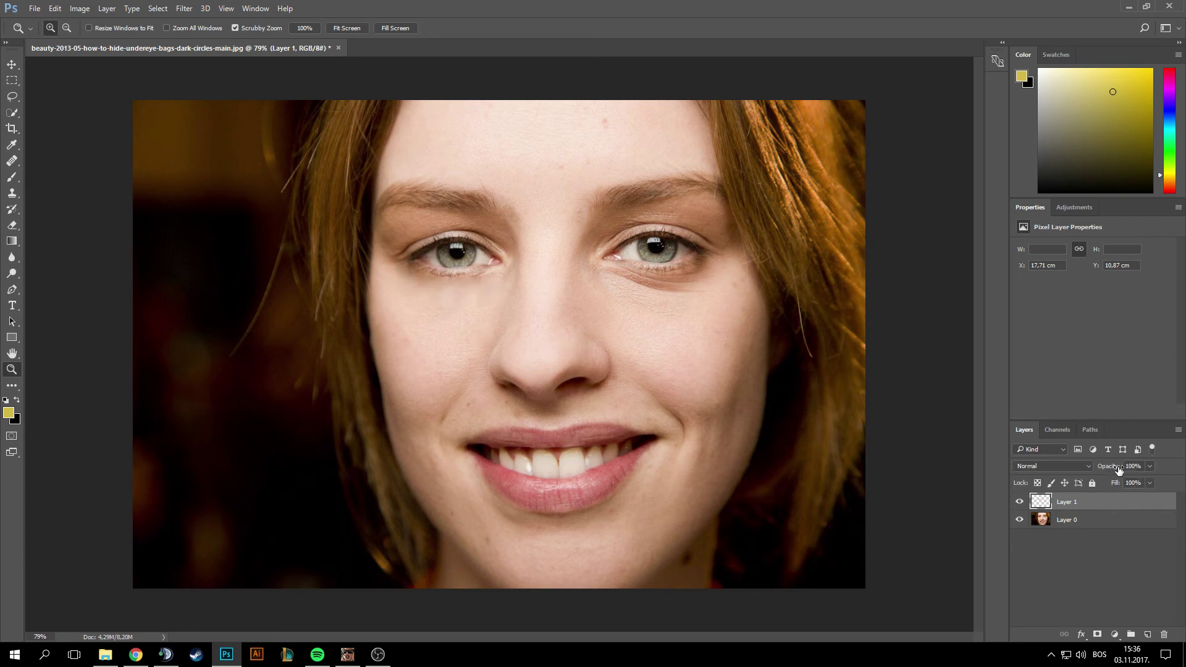
pyautogui.moveTo(1111, 472); pyautogui.dragTo(1079, 471)
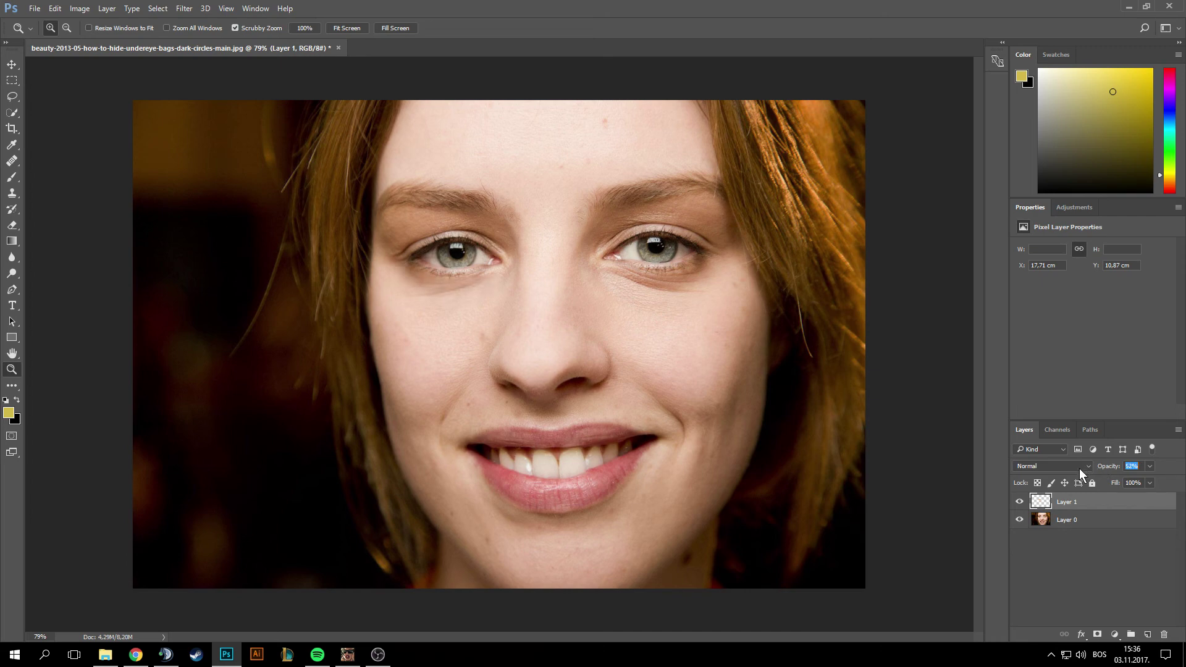
pyautogui.press('Return')
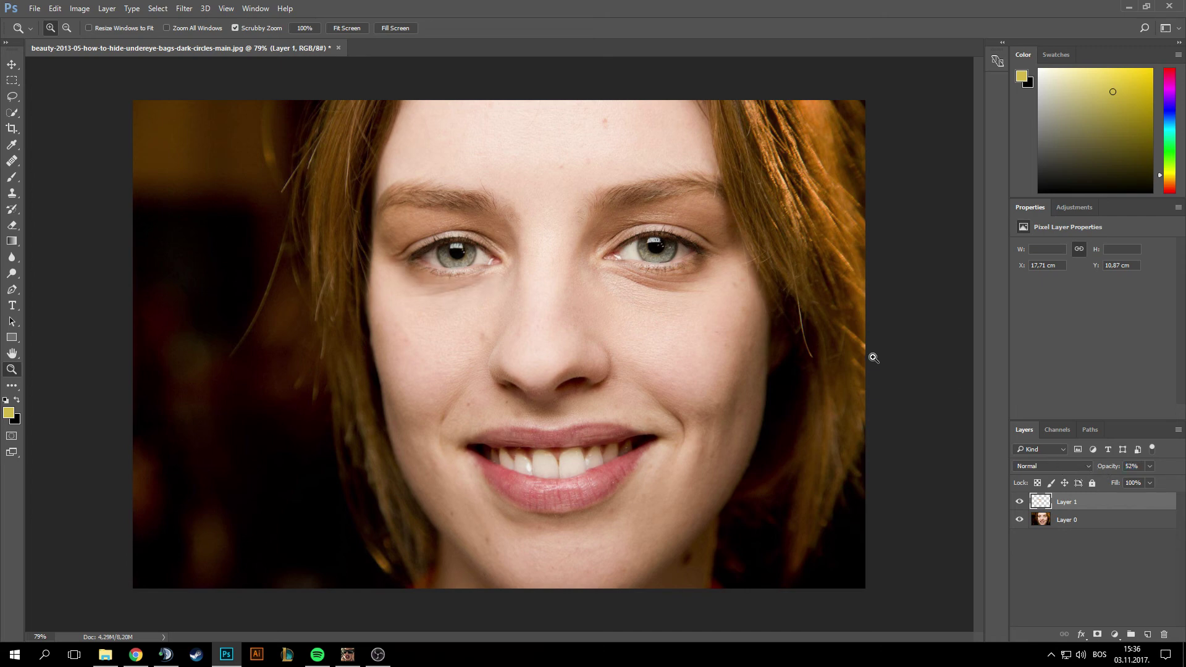